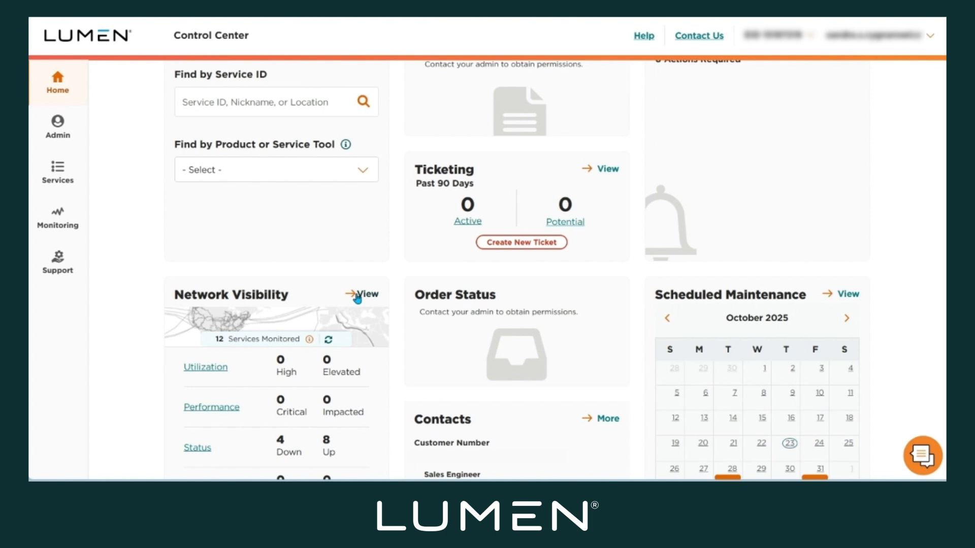
Start adding an Internet On-Demand Connection from the self-serve networking services.
{"action": "left_click", "coordinate": [56, 172]}
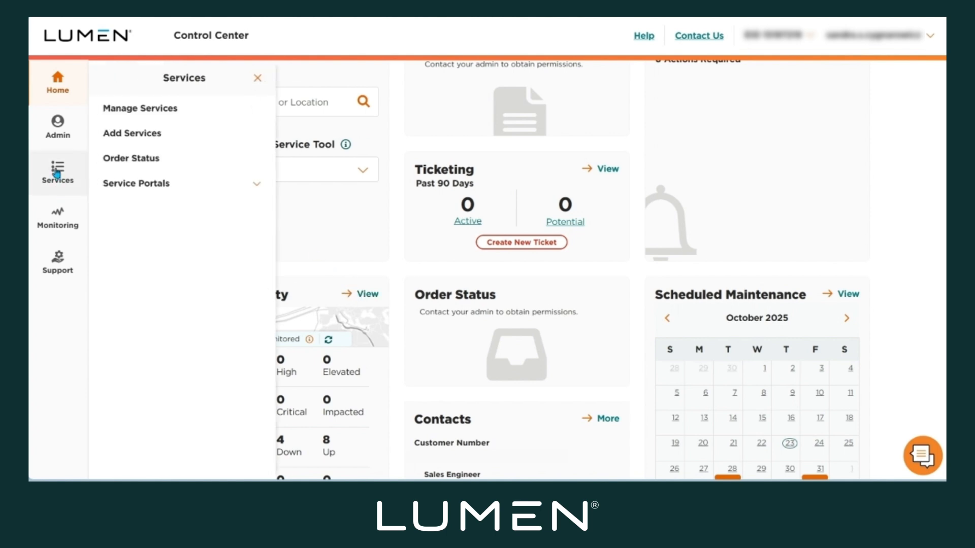
{"action": "left_click", "coordinate": [157, 137]}
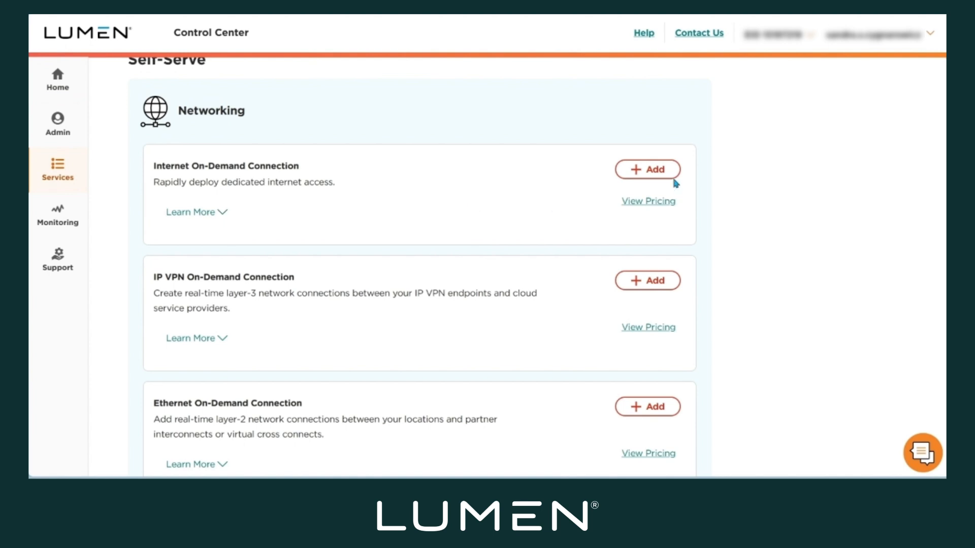
{"action": "left_click", "coordinate": [649, 174]}
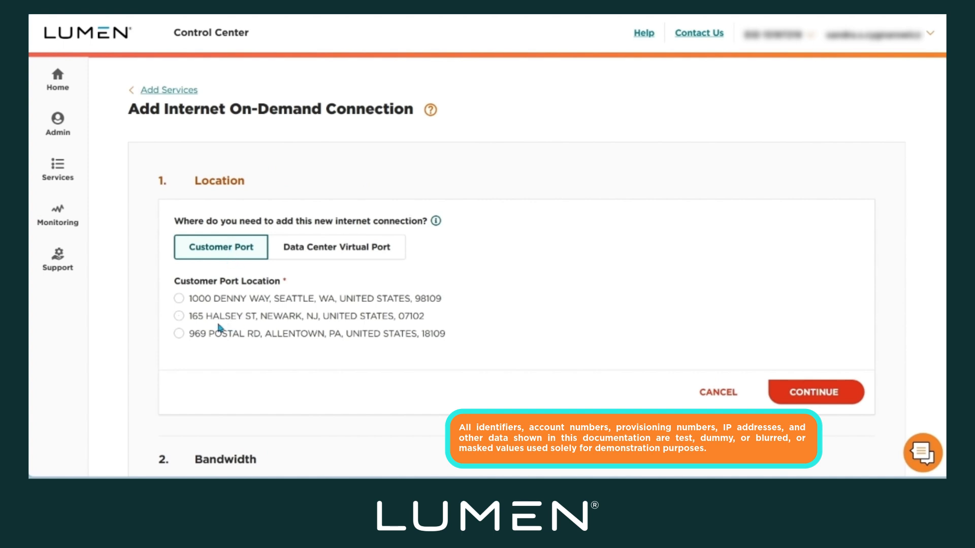
Choose the Newark, NJ customer port location, set the Customer Edge VLAN to 647, and continue to the bandwidth section.
{"action": "left_click", "coordinate": [179, 316]}
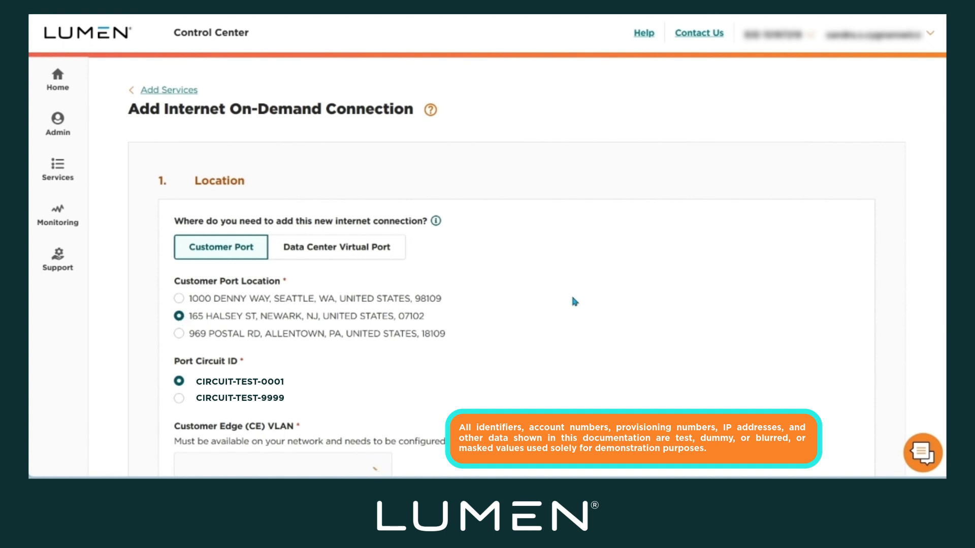
{"action": "scroll", "coordinate": [571, 305], "scroll_direction": "down", "scroll_amount": 4}
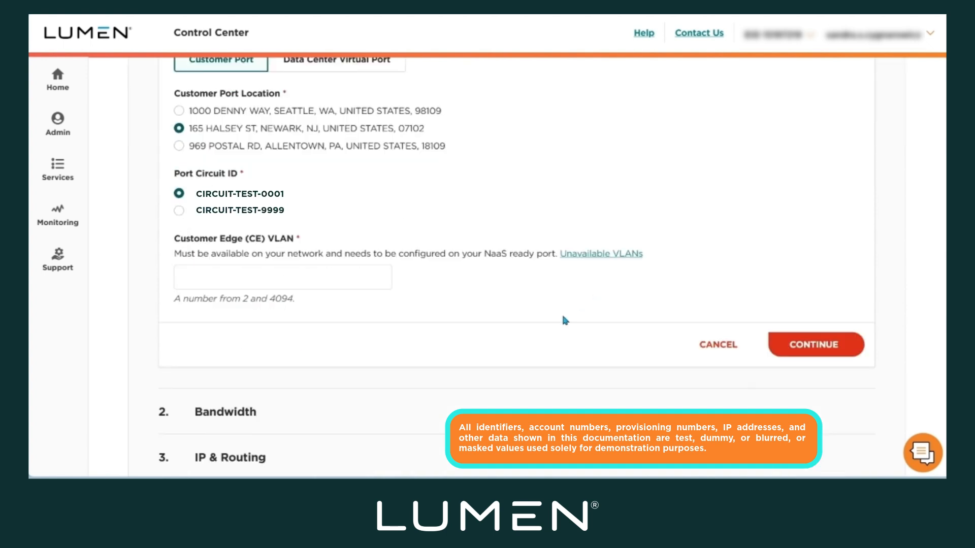
{"action": "left_click", "coordinate": [208, 278]}
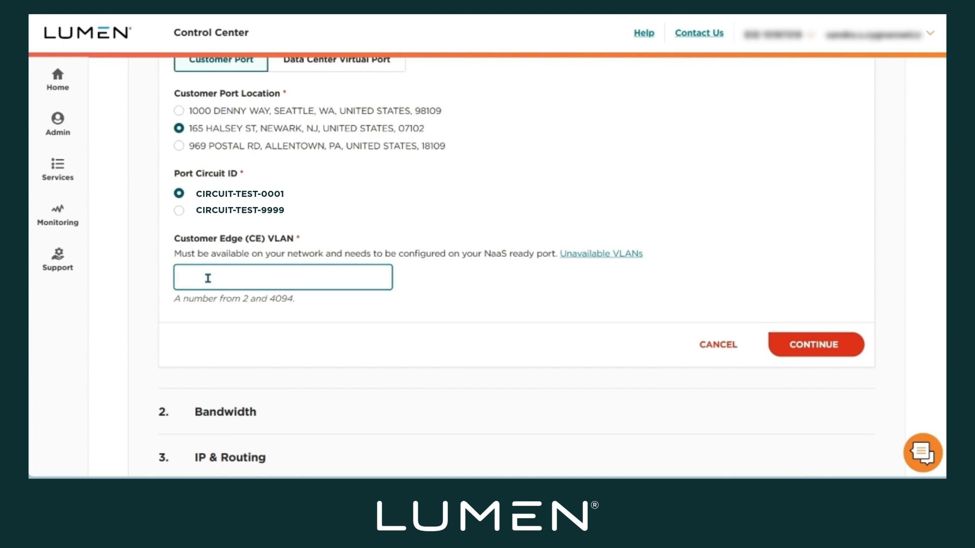
{"action": "type", "text": "647"}
{"action": "left_click", "coordinate": [802, 350]}
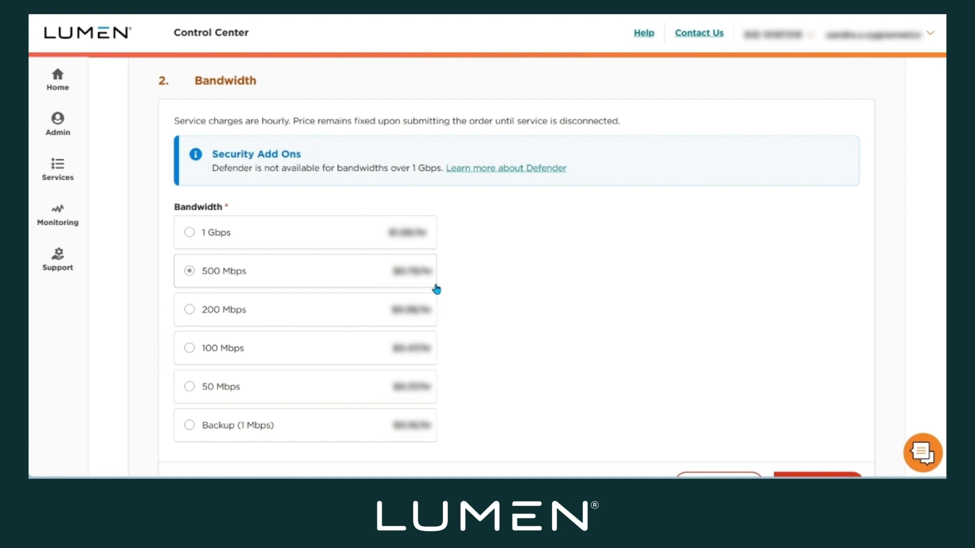
Select the 500 Mbps bandwidth and continue to the IP & Routing section.
{"action": "left_click", "coordinate": [217, 432]}
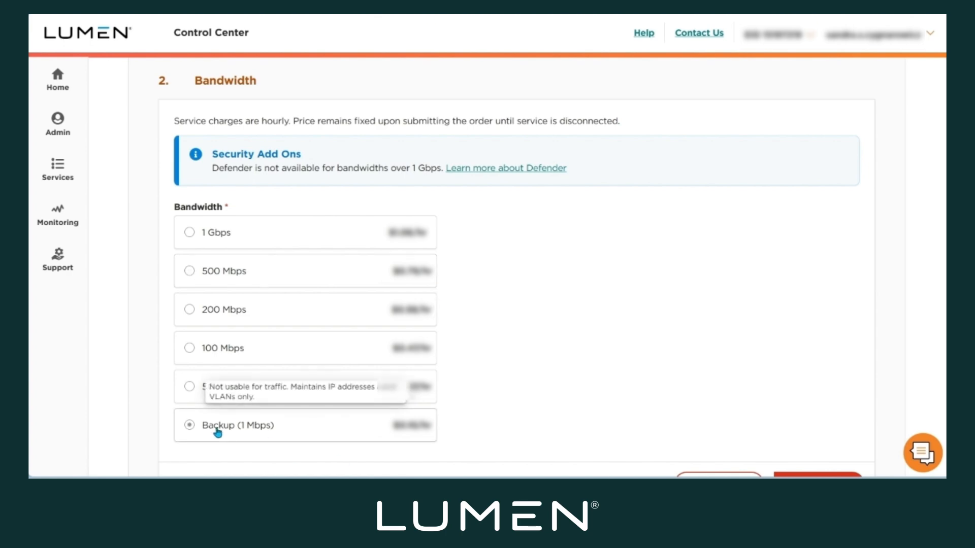
{"action": "left_click", "coordinate": [233, 231]}
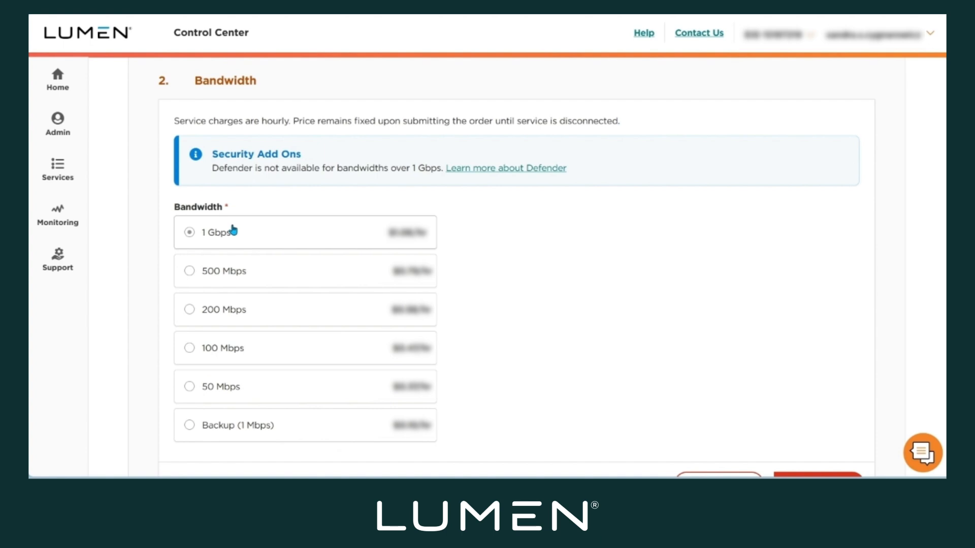
{"action": "left_click", "coordinate": [198, 278]}
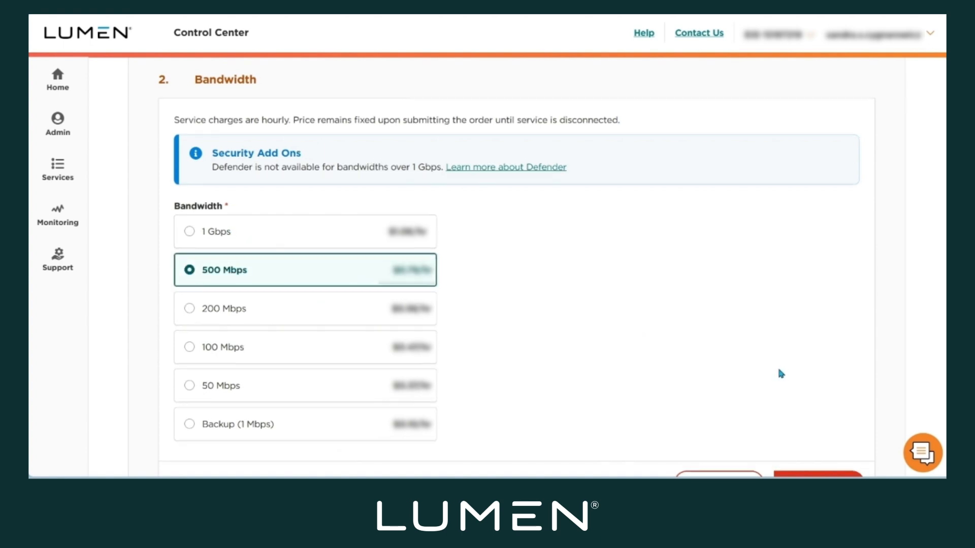
{"action": "scroll", "coordinate": [721, 372], "scroll_direction": "down", "scroll_amount": 5}
{"action": "left_click", "coordinate": [827, 236]}
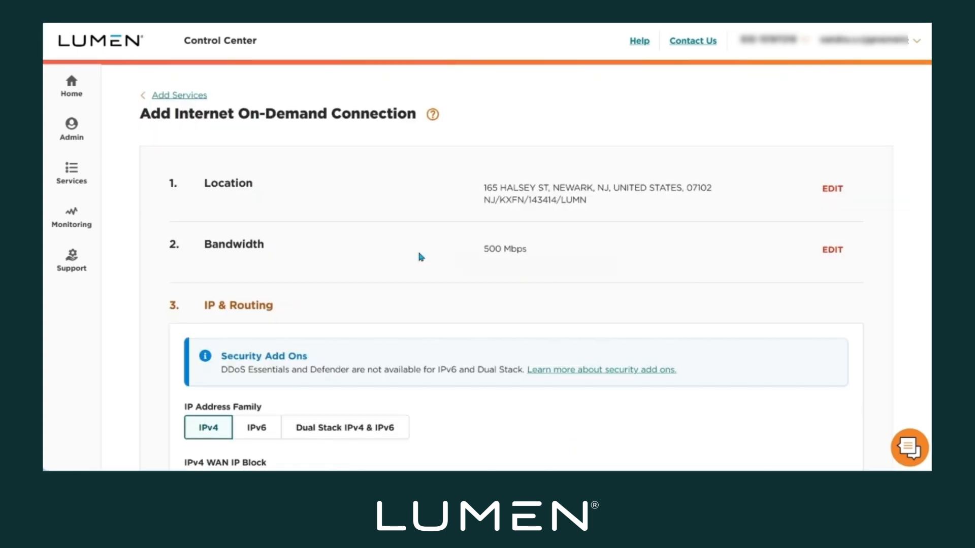
Try the IPv6 and Dual Stack IPv4 & IPv6 address families, and return the selection to IPv4.
{"action": "scroll", "coordinate": [418, 253], "scroll_direction": "down", "scroll_amount": 4}
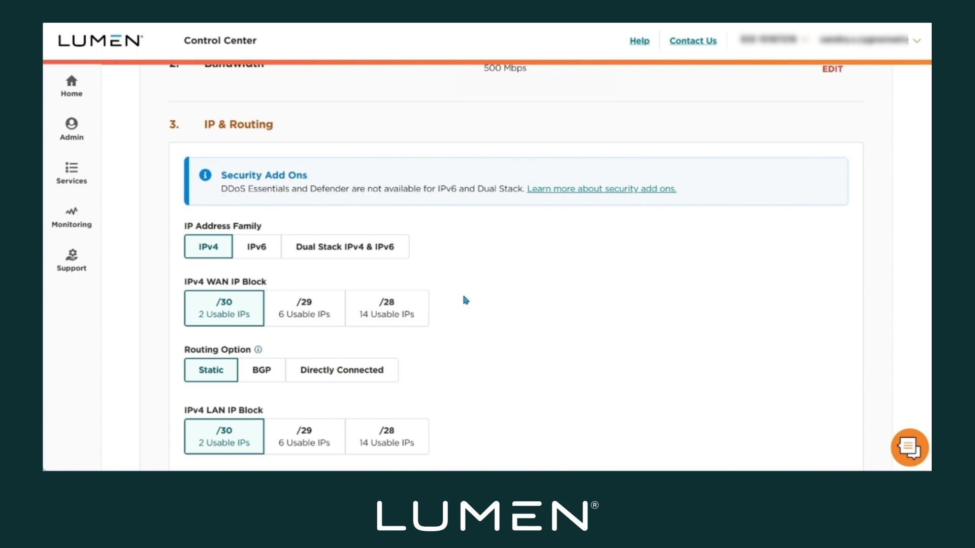
{"action": "left_click", "coordinate": [258, 253]}
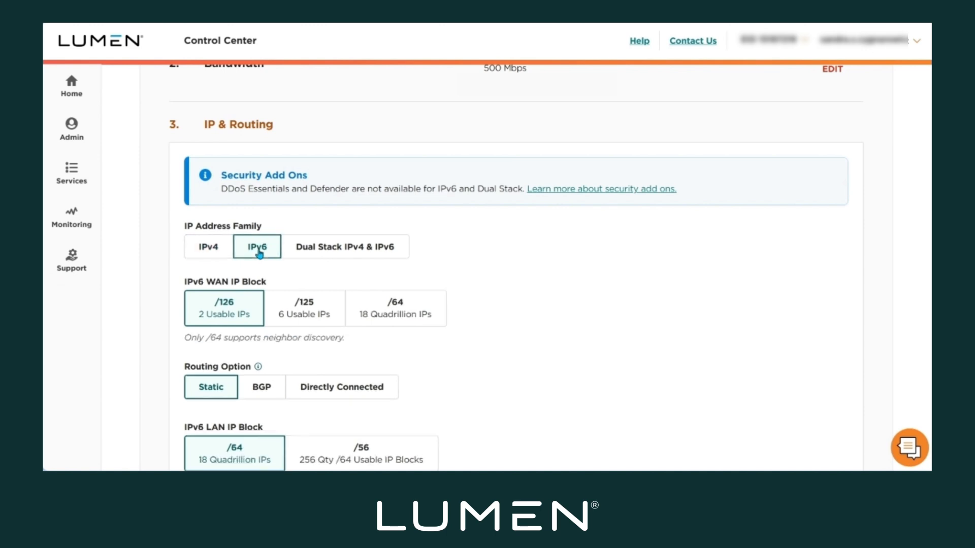
{"action": "left_click", "coordinate": [356, 260]}
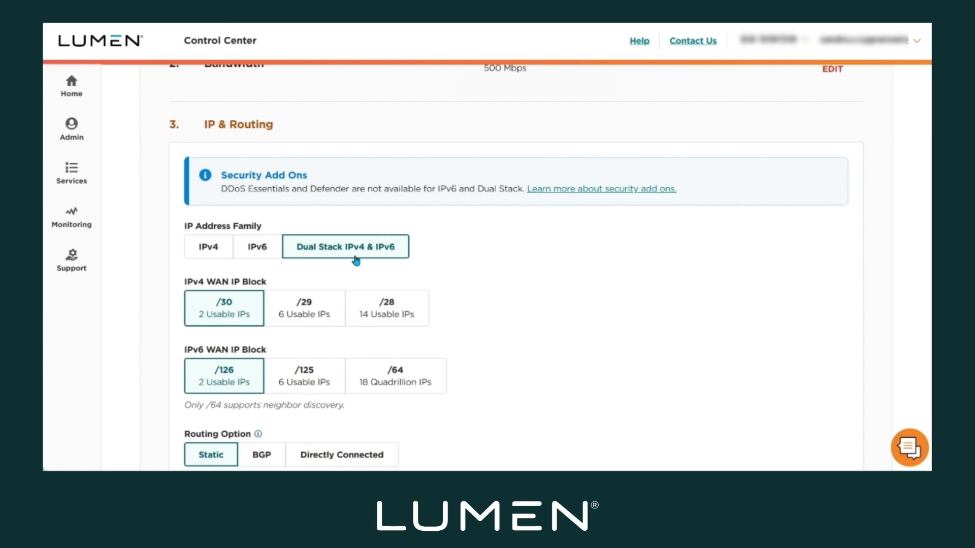
{"action": "left_click", "coordinate": [198, 246]}
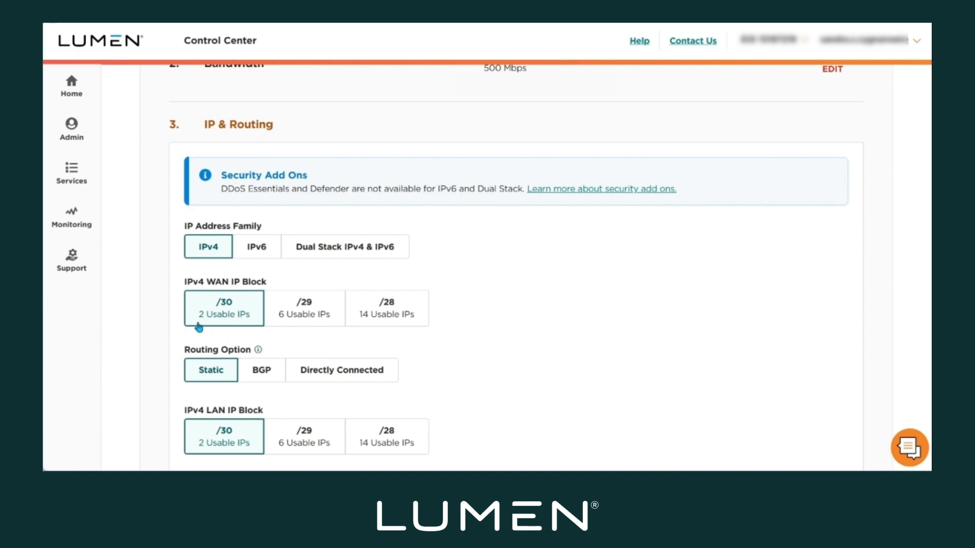
Try the /29 and /28 sizes for the IPv4 WAN IP block, and return the selection to /30.
{"action": "left_click", "coordinate": [320, 327]}
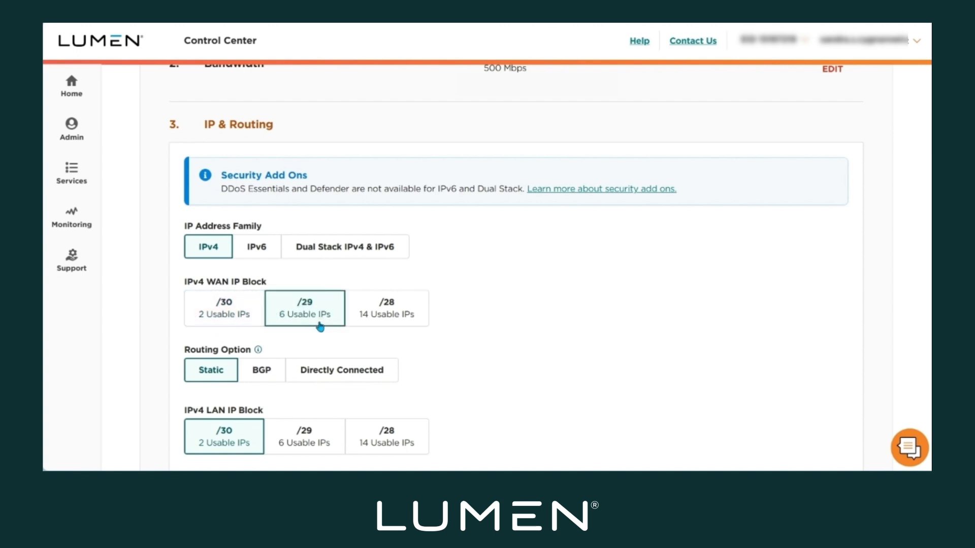
{"action": "left_click", "coordinate": [400, 330]}
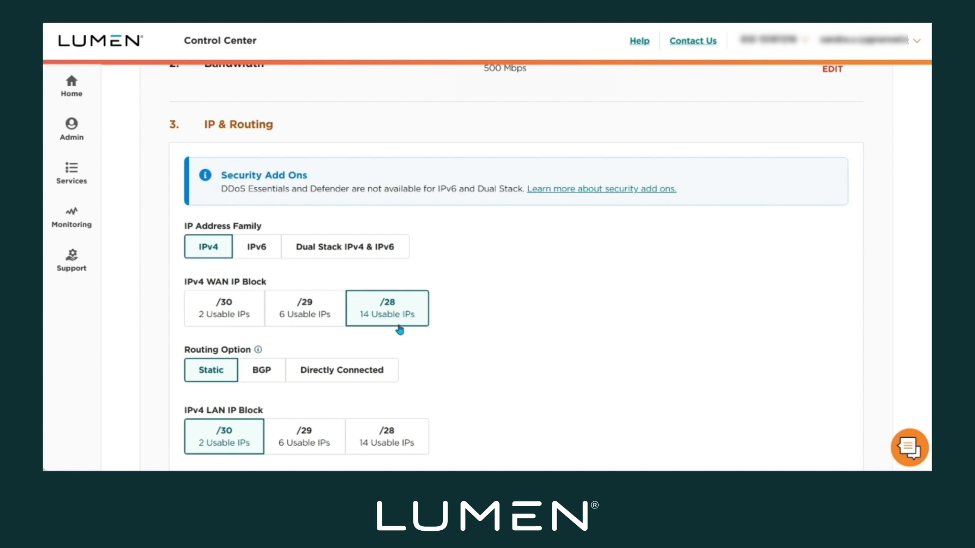
{"action": "left_click", "coordinate": [226, 328]}
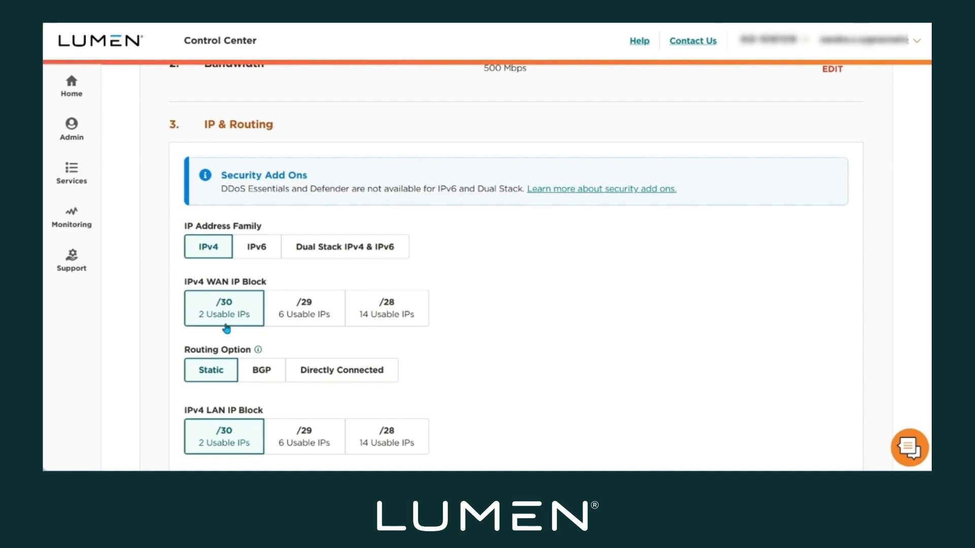
Compare the BGP and Directly Connected routing options, and set the routing option to BGP.
{"action": "scroll", "coordinate": [226, 328], "scroll_direction": "down", "scroll_amount": 2}
{"action": "scroll", "coordinate": [228, 326], "scroll_direction": "down", "scroll_amount": 1}
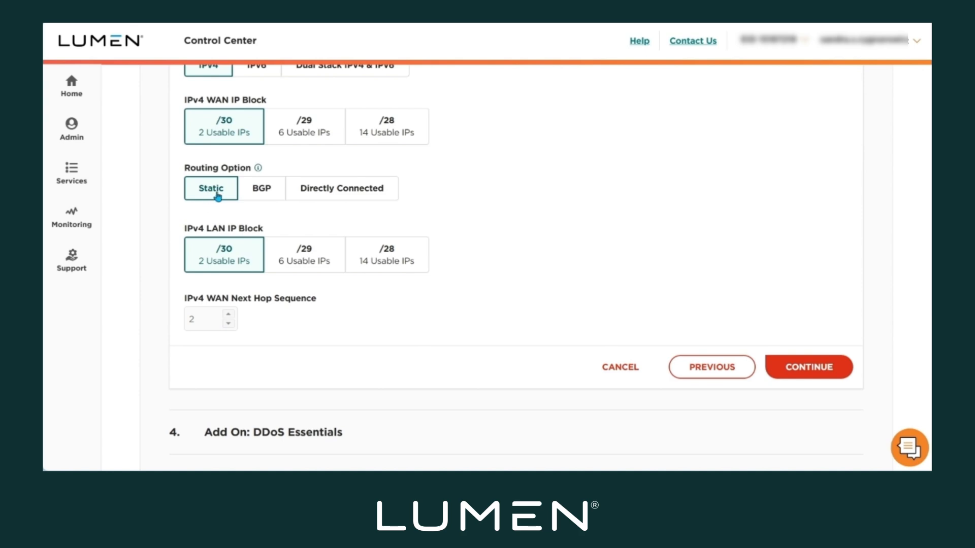
{"action": "left_click", "coordinate": [262, 191]}
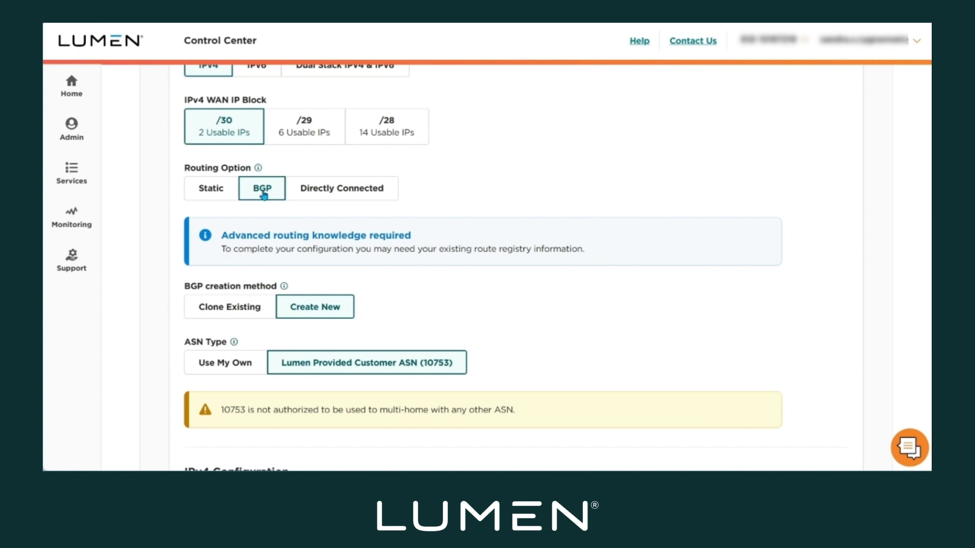
{"action": "left_click", "coordinate": [373, 195]}
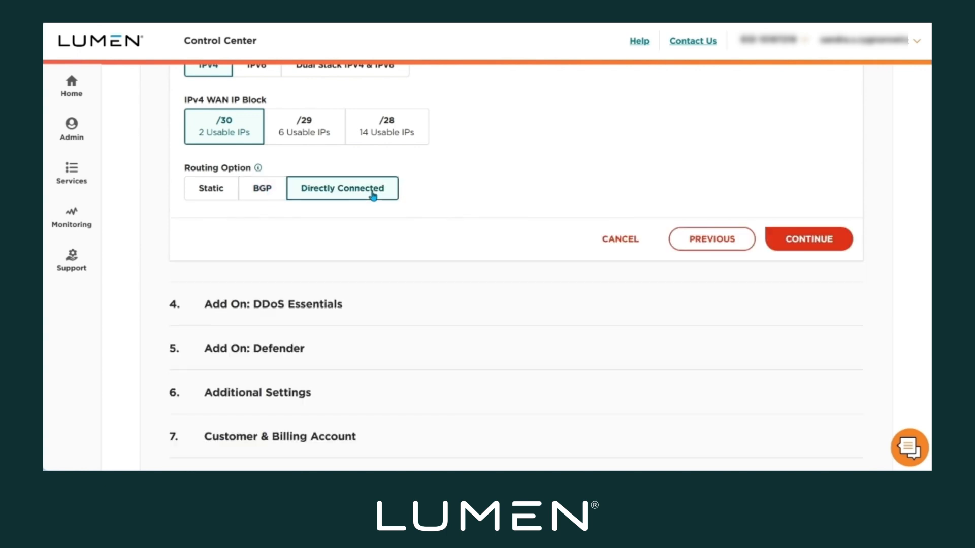
{"action": "left_click", "coordinate": [261, 193]}
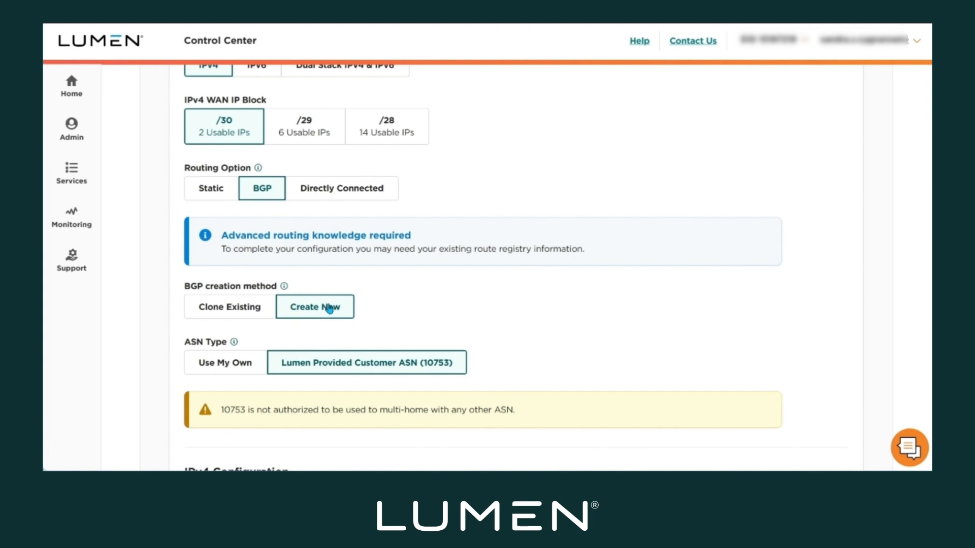
Try the Use My Own ASN type, and return the selection to Lumen Provided Customer ASN.
{"action": "scroll", "coordinate": [426, 301], "scroll_direction": "down", "scroll_amount": 1}
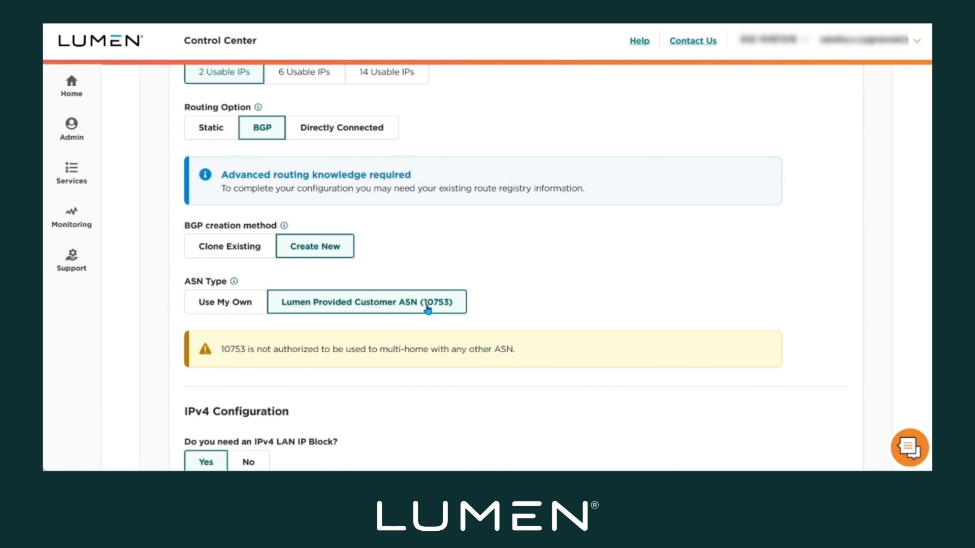
{"action": "left_click", "coordinate": [220, 302]}
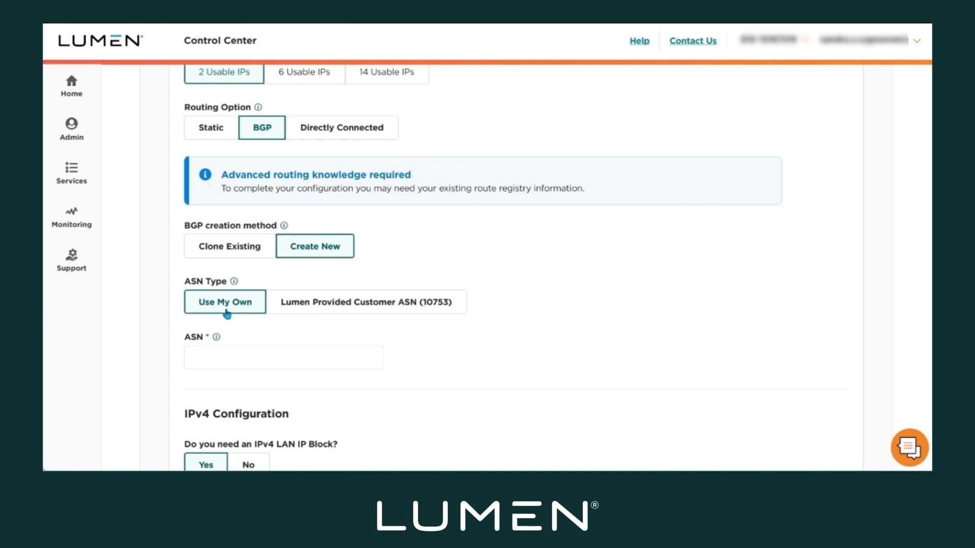
{"action": "left_click", "coordinate": [322, 313]}
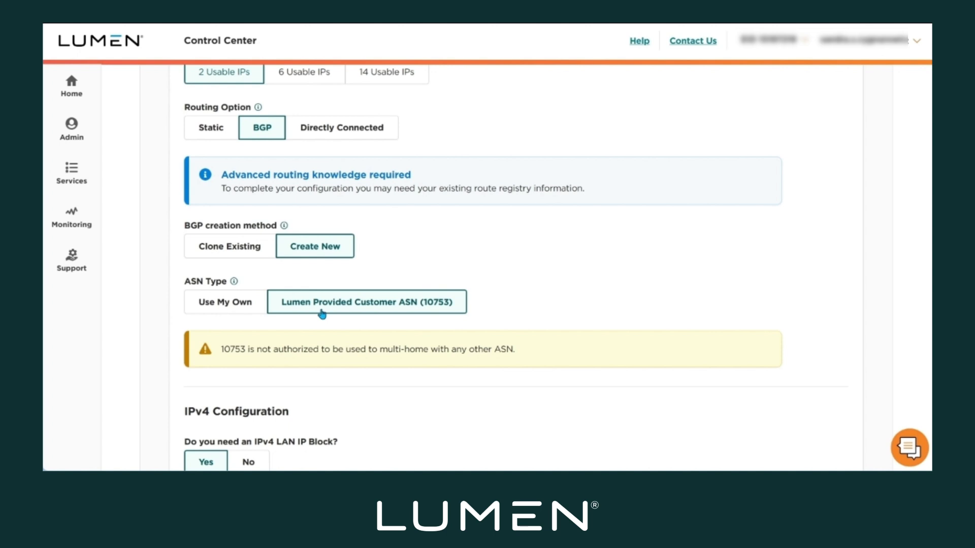
Try the /30 and /28 sizes for the IPv4 LAN IP block, and return the selection to /29.
{"action": "scroll", "coordinate": [322, 314], "scroll_direction": "down", "scroll_amount": 4}
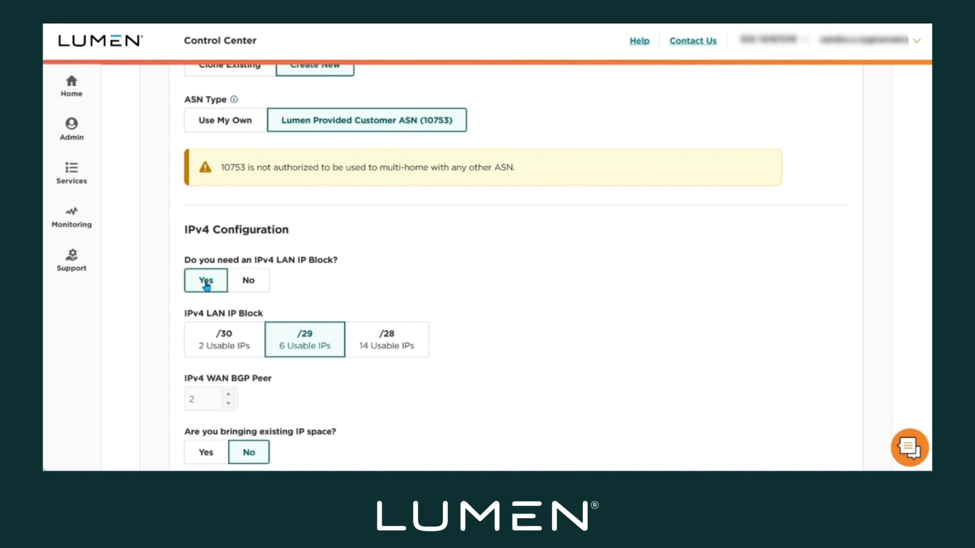
{"action": "left_click", "coordinate": [223, 360]}
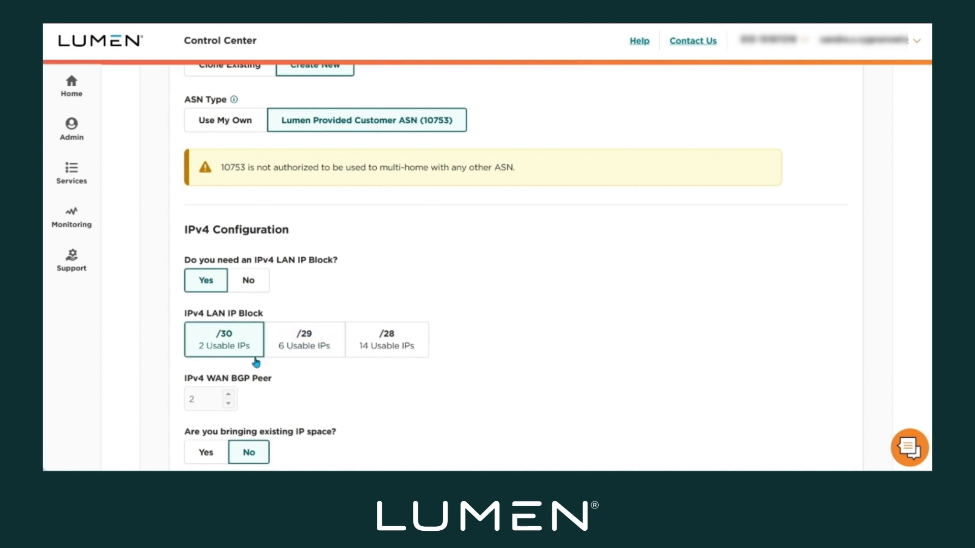
{"action": "left_click", "coordinate": [307, 360]}
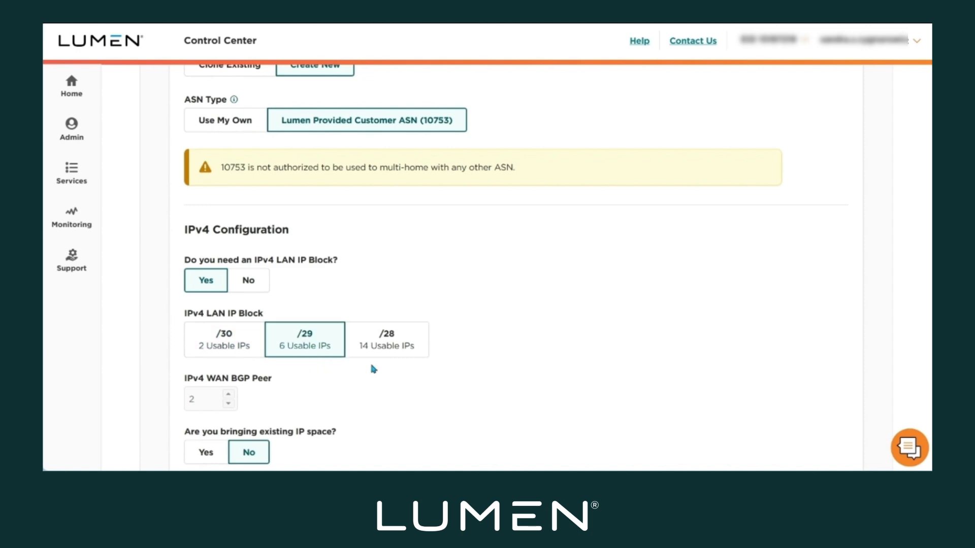
{"action": "left_click", "coordinate": [390, 360]}
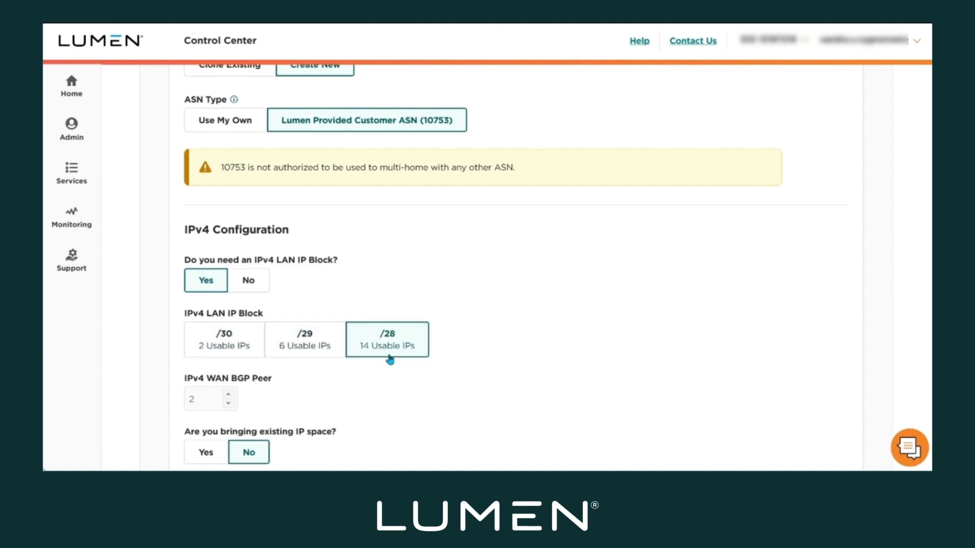
{"action": "left_click", "coordinate": [302, 360]}
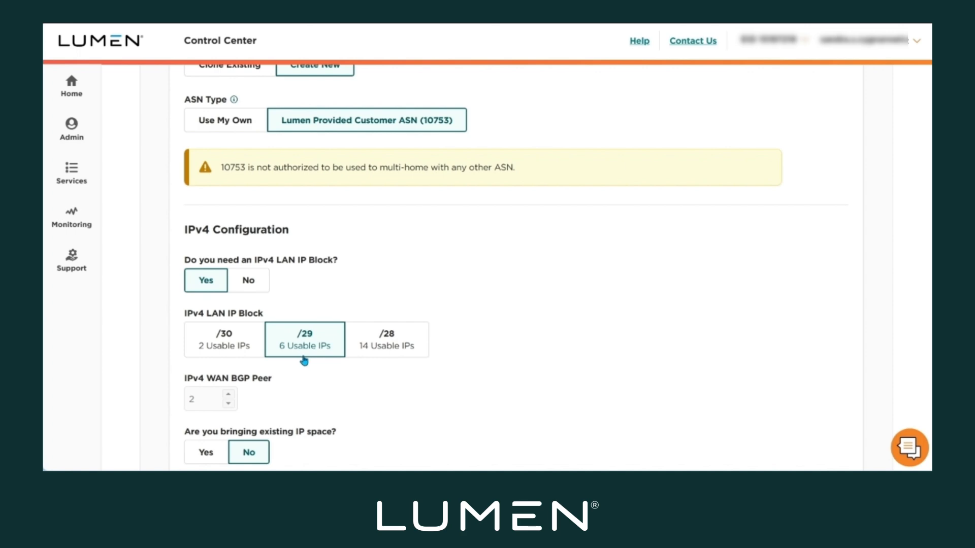
Answer Yes to bringing existing IP space, and open the IPv4 route registry string dialog and cancel it.
{"action": "scroll", "coordinate": [305, 360], "scroll_direction": "down", "scroll_amount": 3}
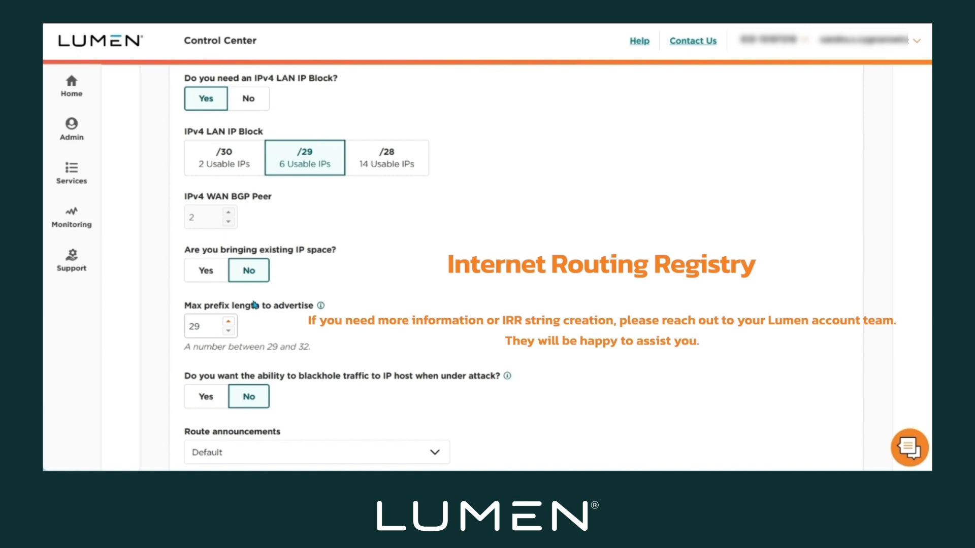
{"action": "left_click", "coordinate": [208, 271]}
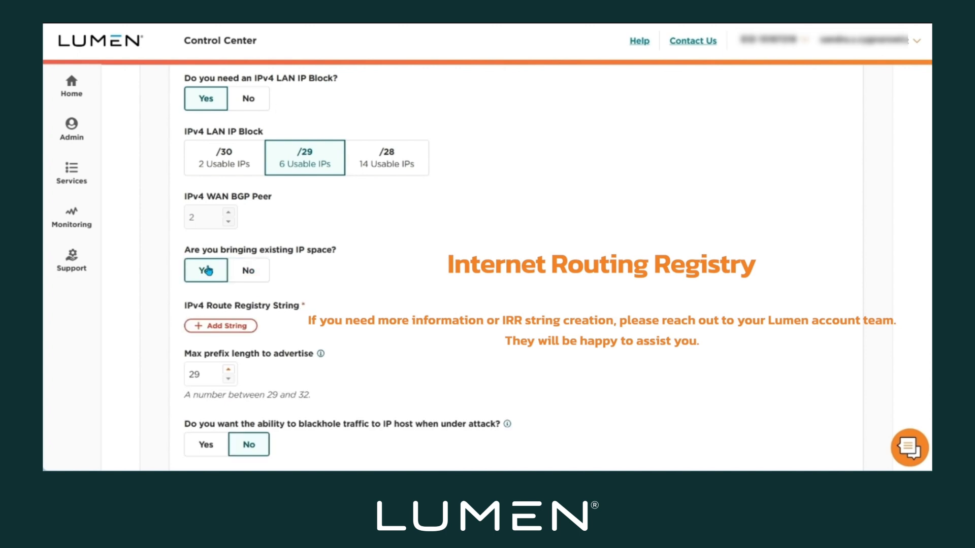
{"action": "left_click", "coordinate": [204, 330]}
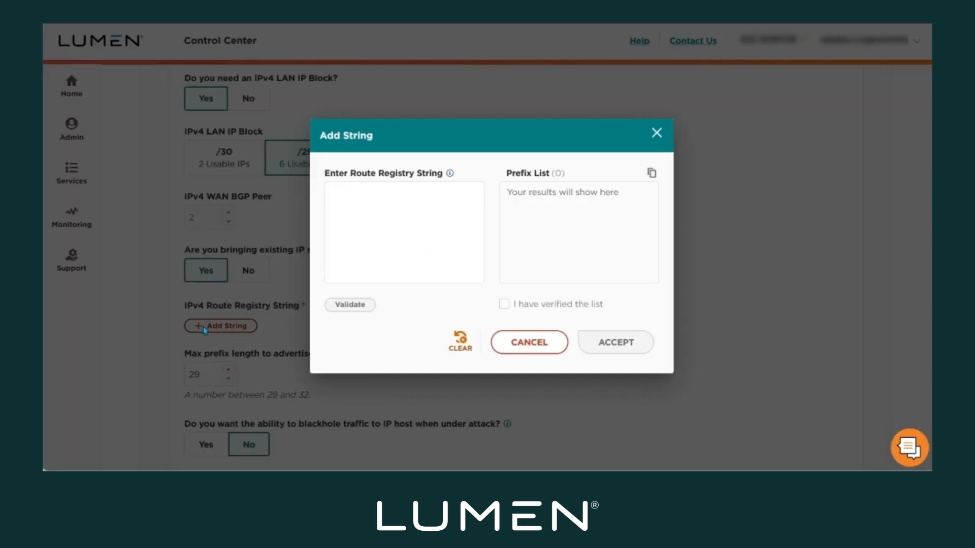
{"action": "left_click", "coordinate": [335, 200]}
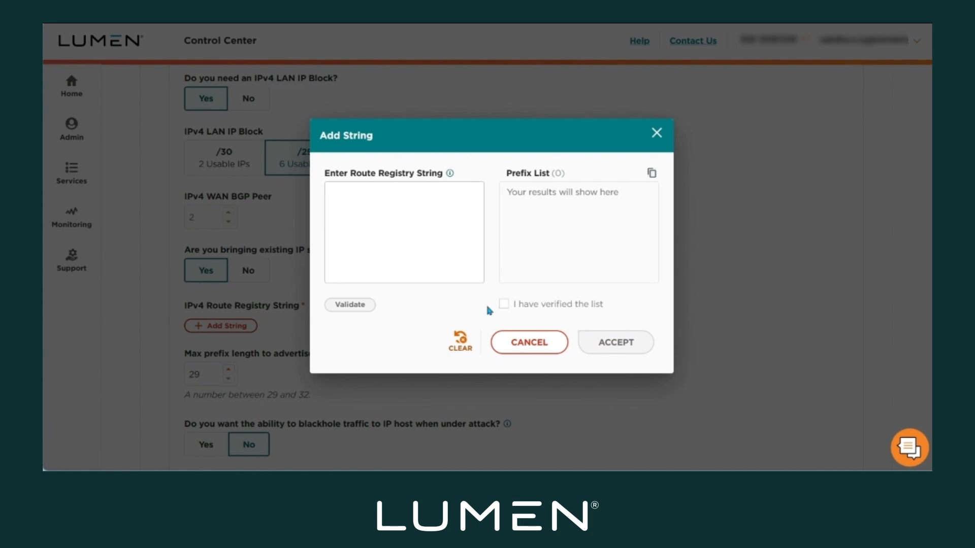
{"action": "left_click", "coordinate": [540, 350]}
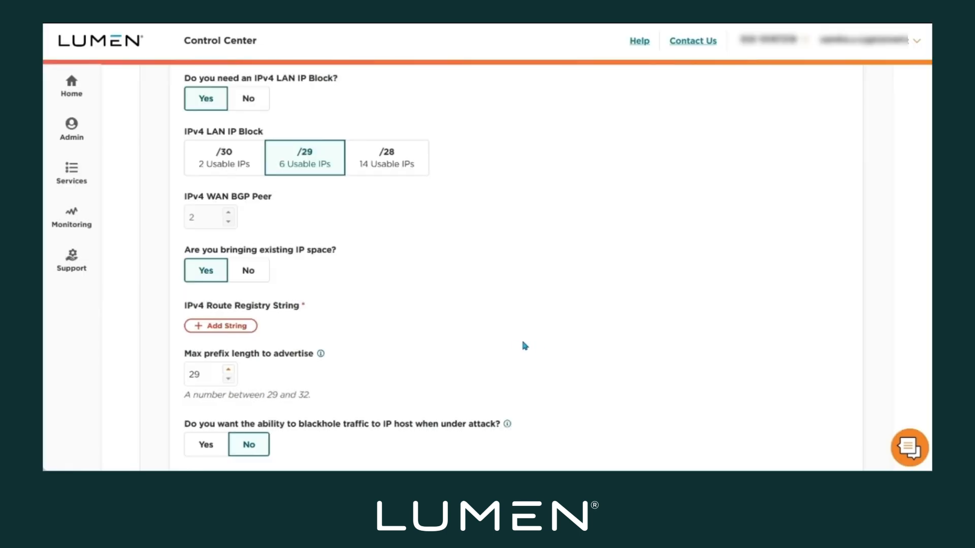
Answer No to bringing existing IP space, and review the blackhole traffic help and the route announcements options.
{"action": "left_click", "coordinate": [254, 281]}
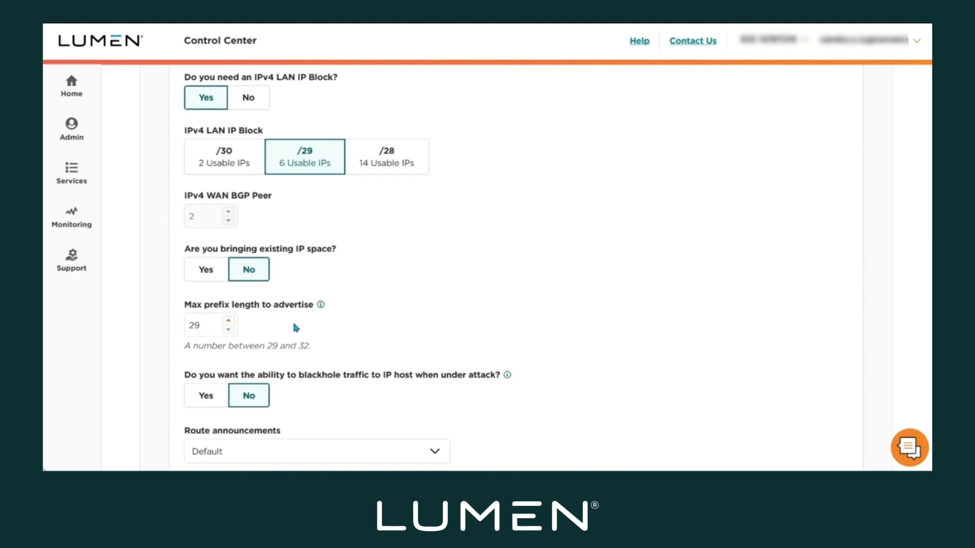
{"action": "scroll", "coordinate": [294, 325], "scroll_direction": "down", "scroll_amount": 4}
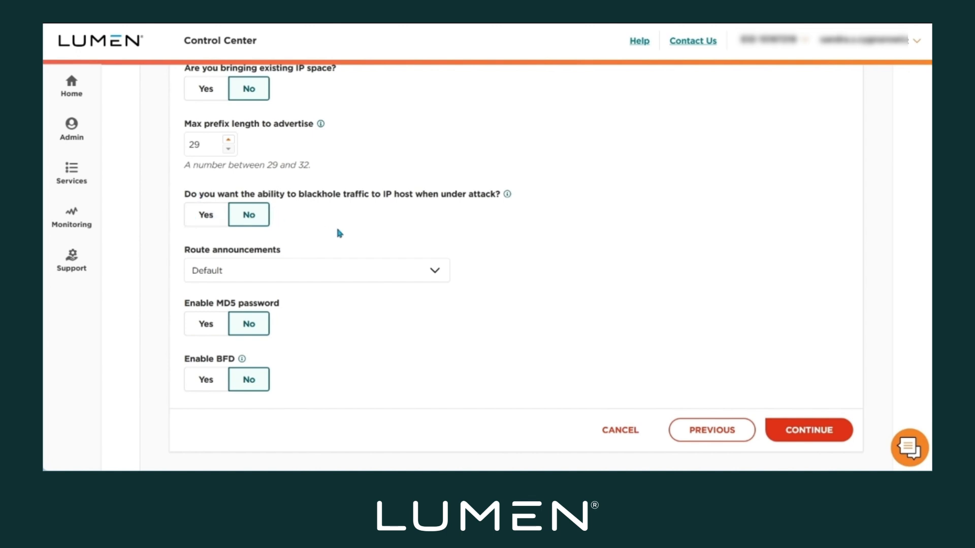
{"action": "left_click", "coordinate": [507, 194]}
{"action": "left_click", "coordinate": [435, 273]}
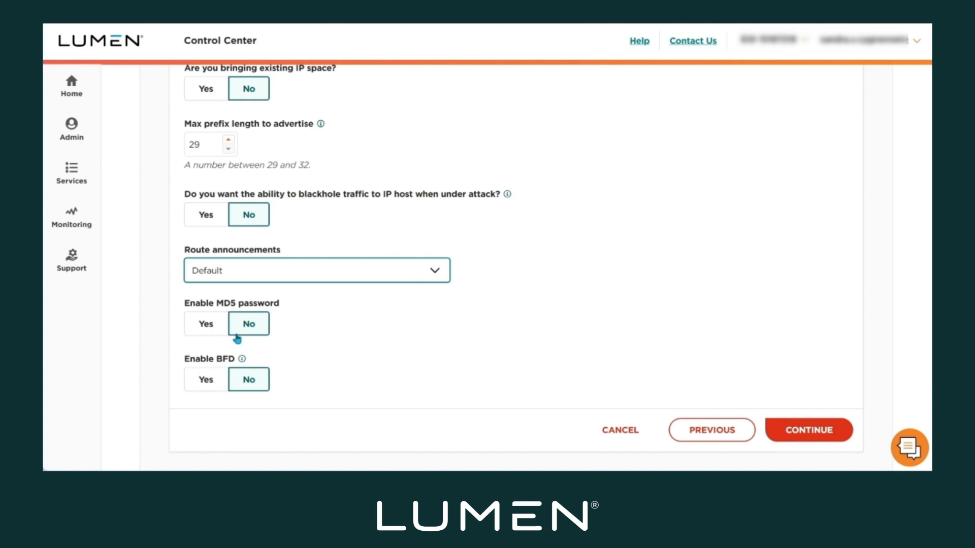
Try enabling the MD5 password, and return the selection to No.
{"action": "left_click", "coordinate": [201, 329]}
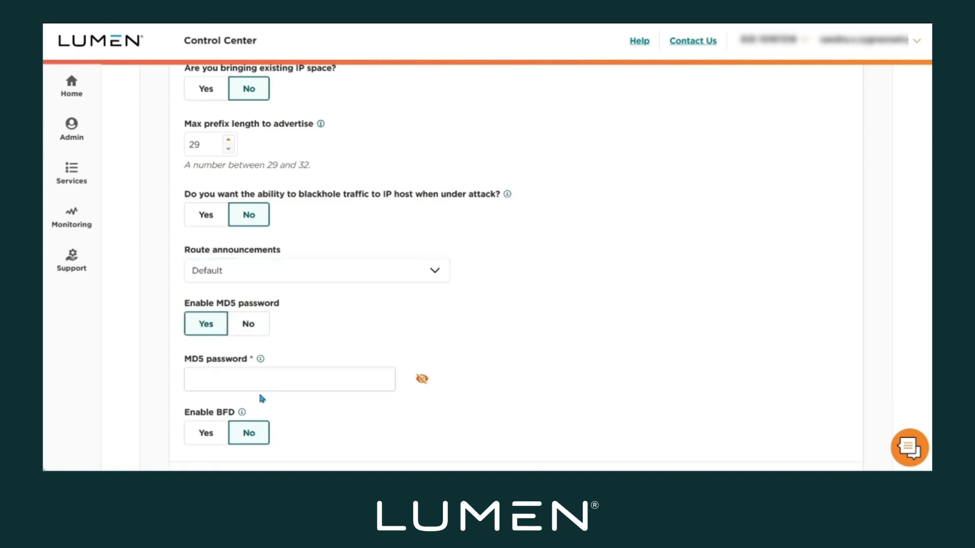
{"action": "left_click", "coordinate": [250, 326]}
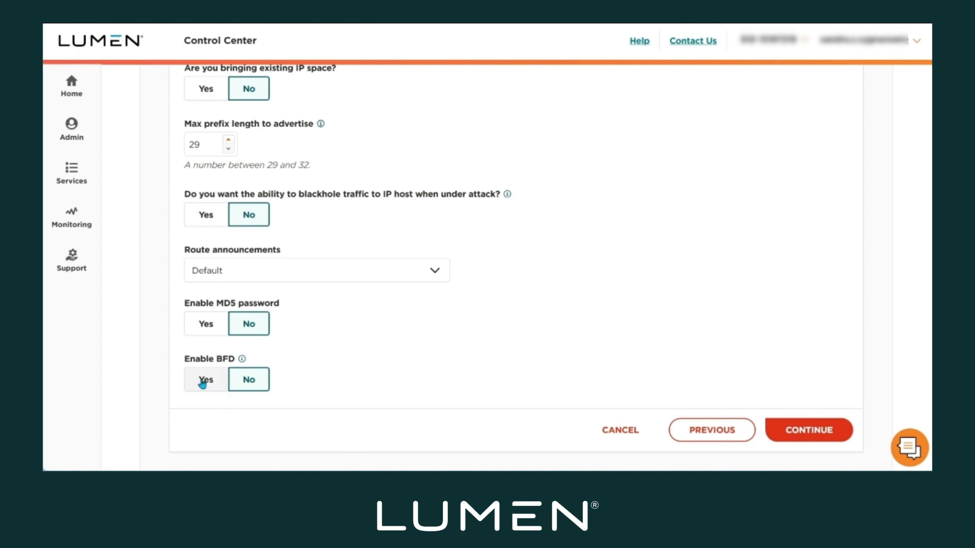
Read the Enable BFD help text, and continue the order from the routing configuration.
{"action": "left_click", "coordinate": [242, 360]}
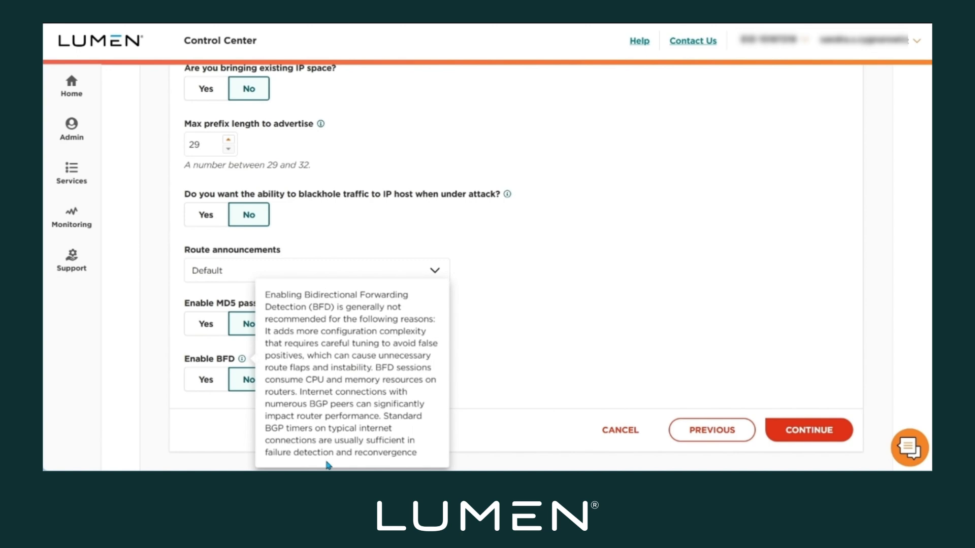
{"action": "left_click", "coordinate": [246, 408]}
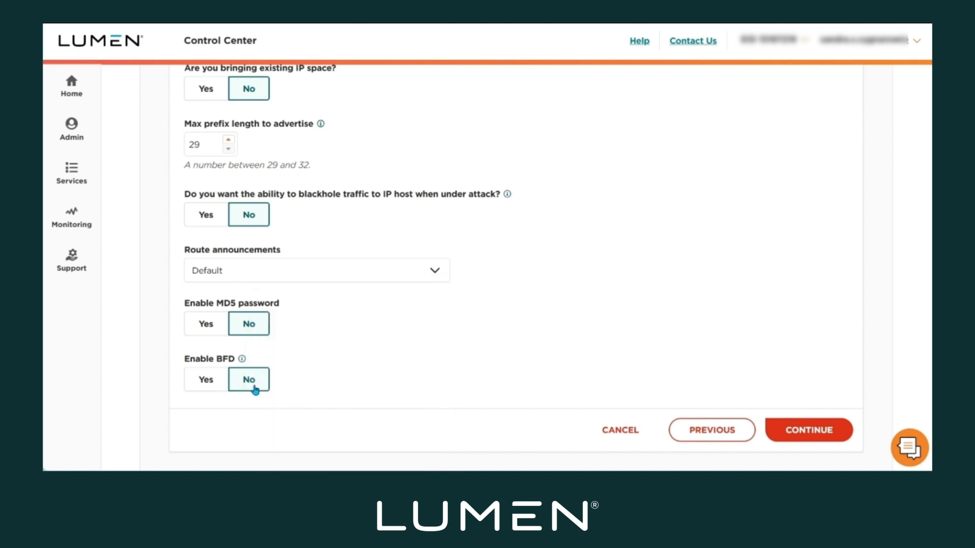
{"action": "left_click", "coordinate": [829, 438]}
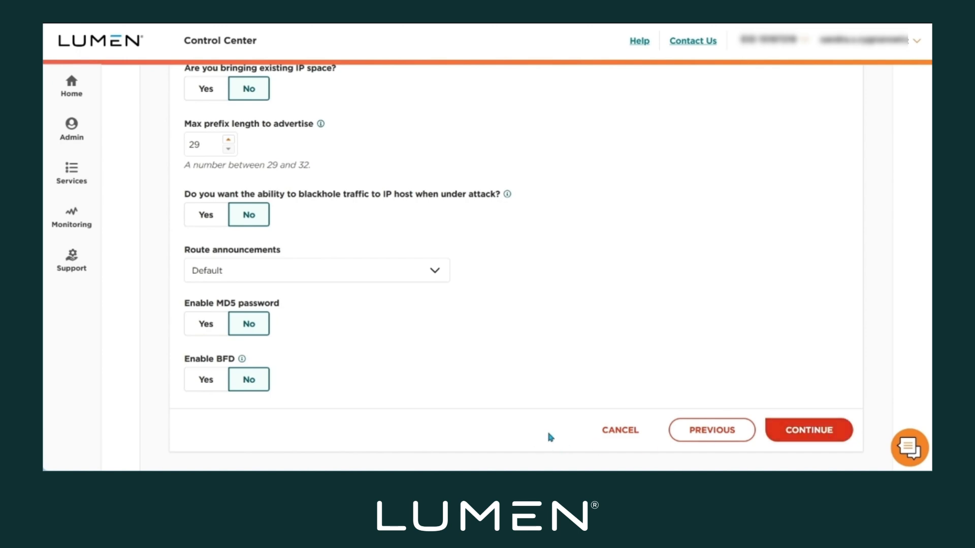